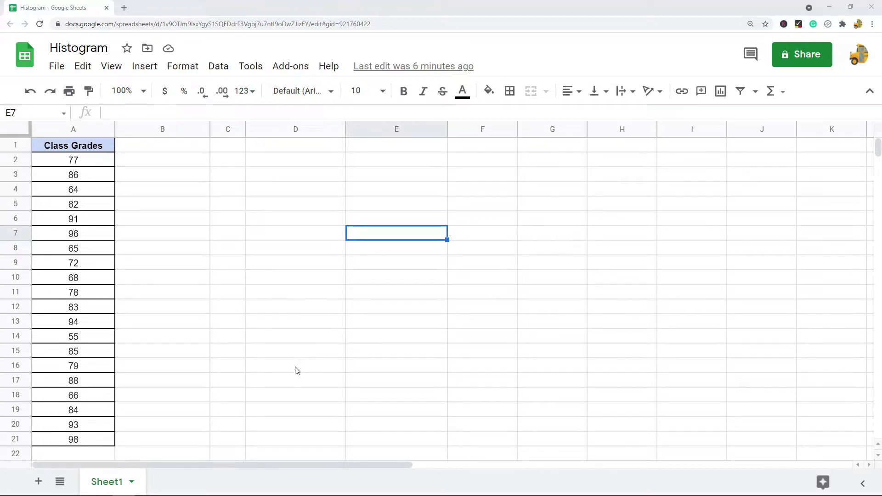
# Step: Select the Class Grades data in A1:A21 and open the Insert menu
pyautogui.moveTo(77, 442); pyautogui.dragTo(87, 146)
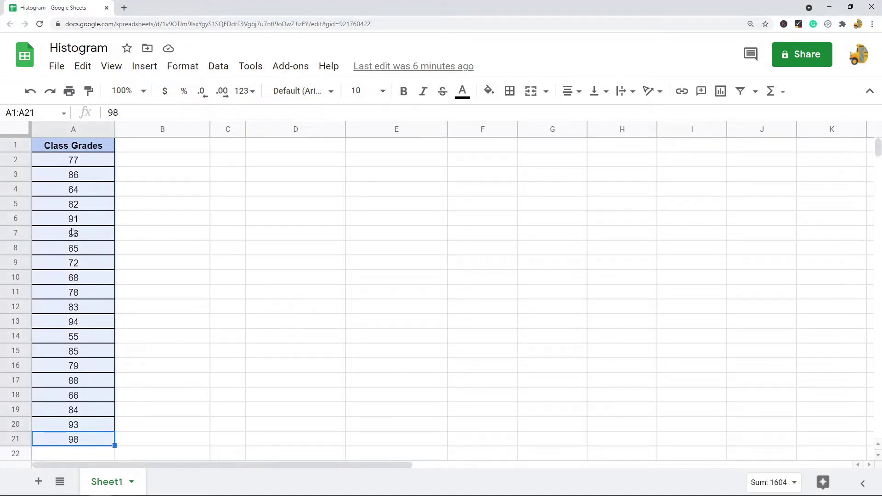
pyautogui.click(144, 69)
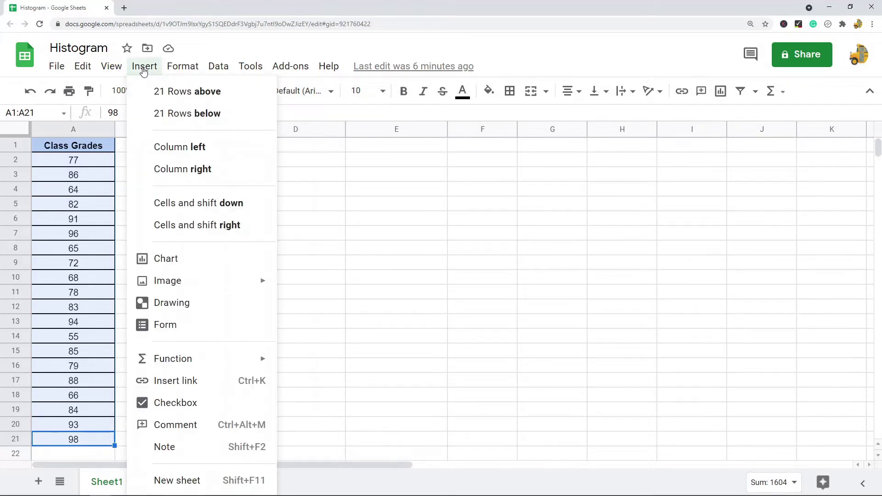
# Step: Insert a chart from A1:A21 and keep Histogram as its chart type
pyautogui.click(195, 257)
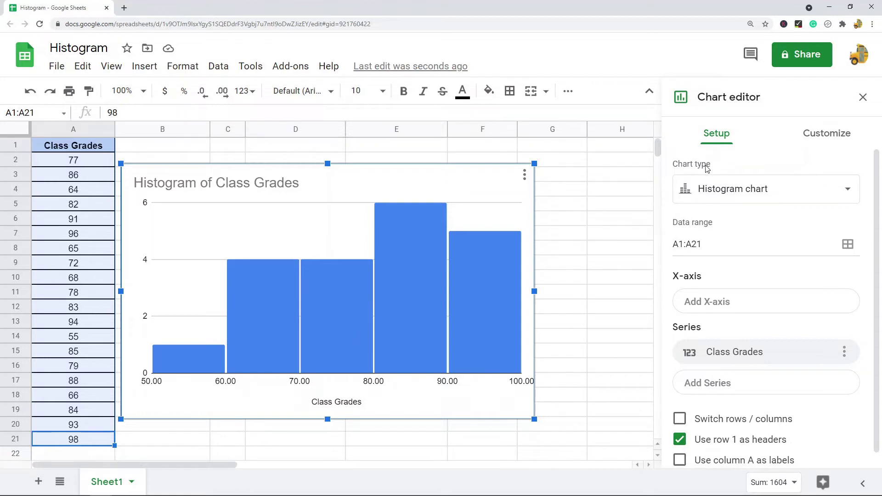
pyautogui.click(776, 191)
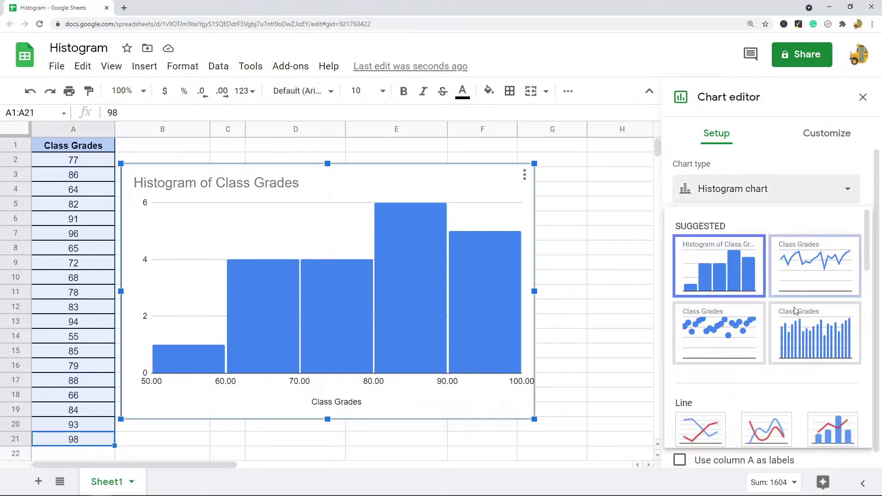
pyautogui.click(717, 261)
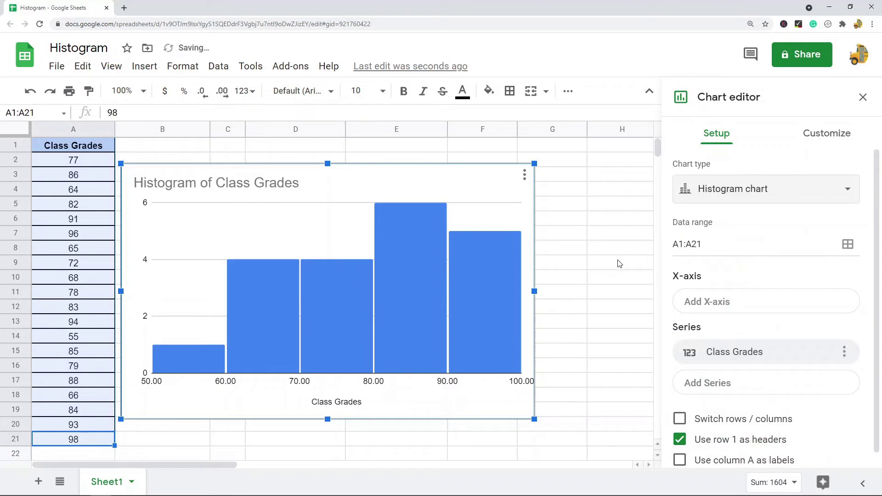
pyautogui.scroll(-2, 621, 267)
pyautogui.scroll(2, 642, 250)
pyautogui.scroll(-1, 785, 303)
pyautogui.scroll(-3, 583, 258)
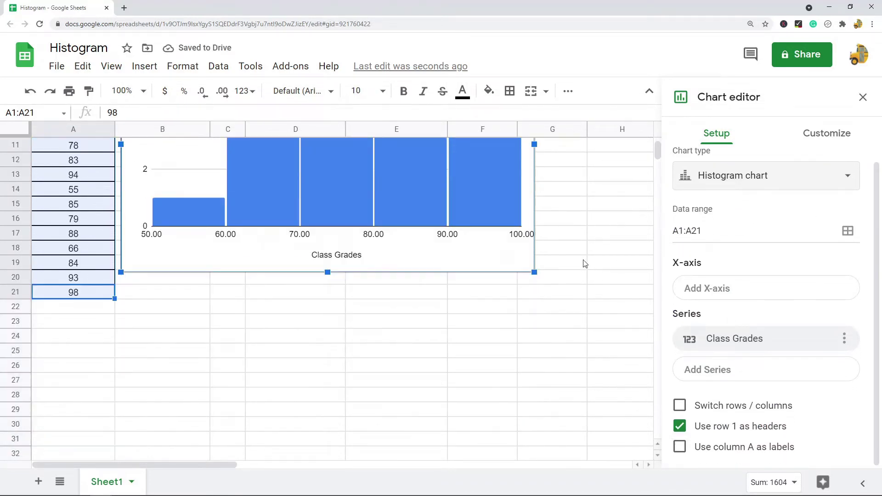
pyautogui.scroll(3, 621, 252)
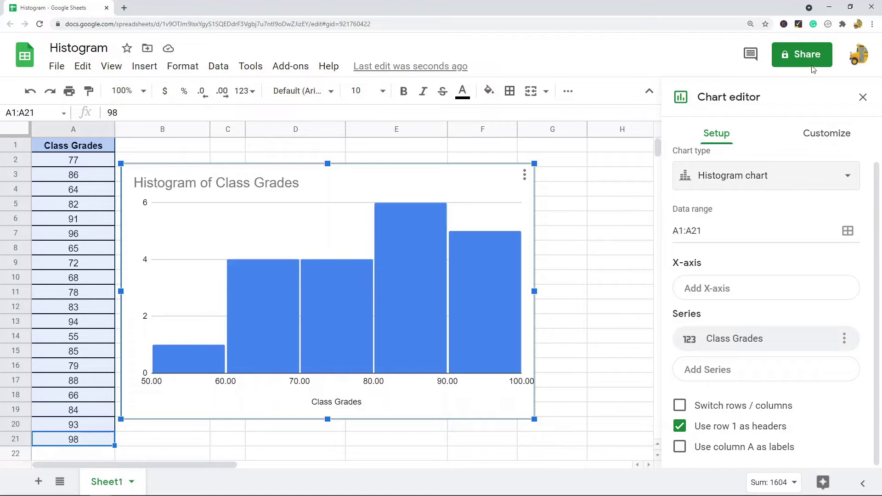
# Step: Reopen the histogram's chart editor via its menu's Edit chart and show the Customize tab
pyautogui.click(827, 134)
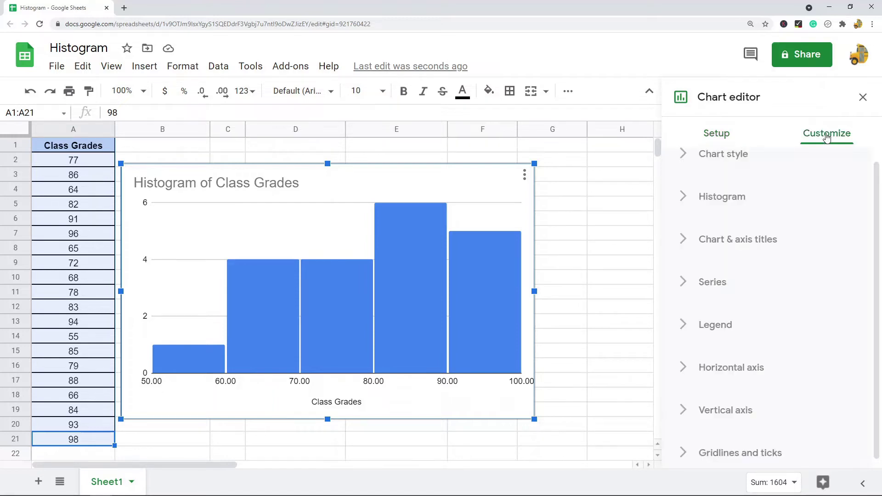
pyautogui.click(864, 98)
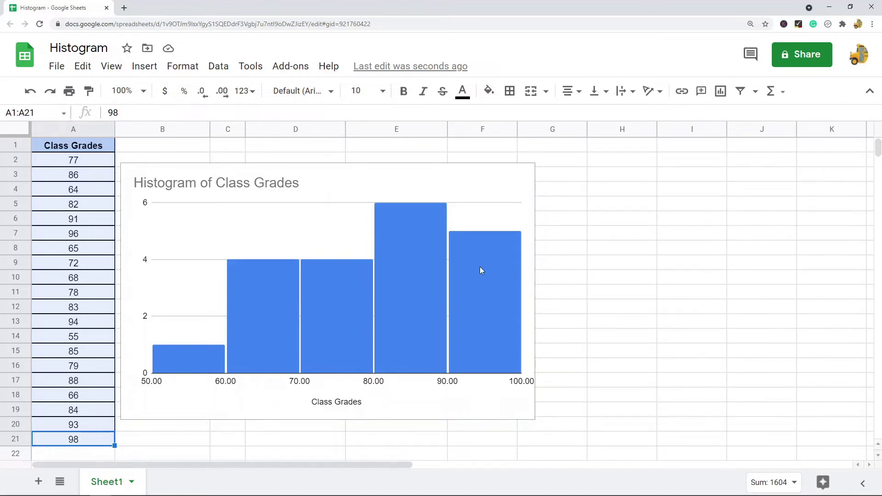
pyautogui.doubleClick(426, 249)
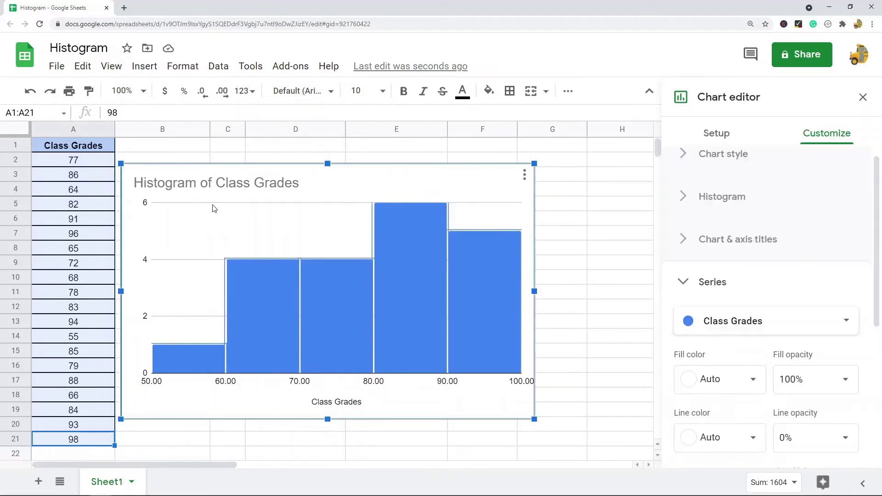
pyautogui.click(603, 209)
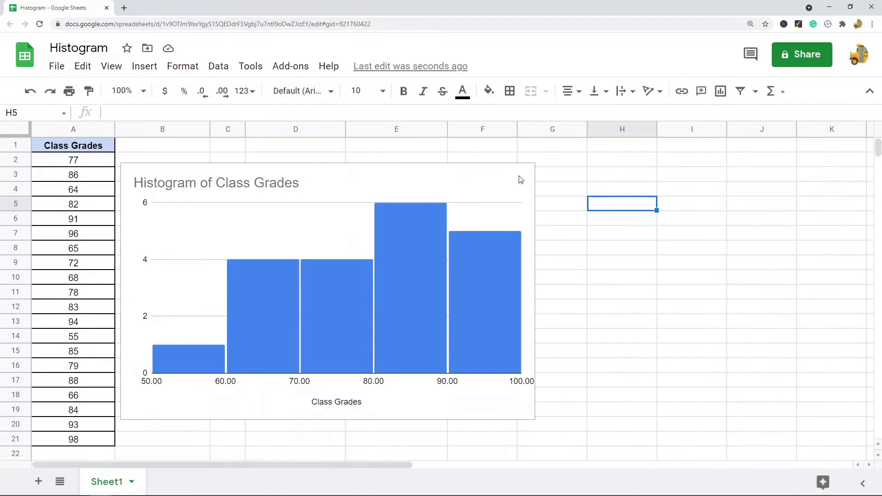
pyautogui.click(520, 179)
pyautogui.click(523, 175)
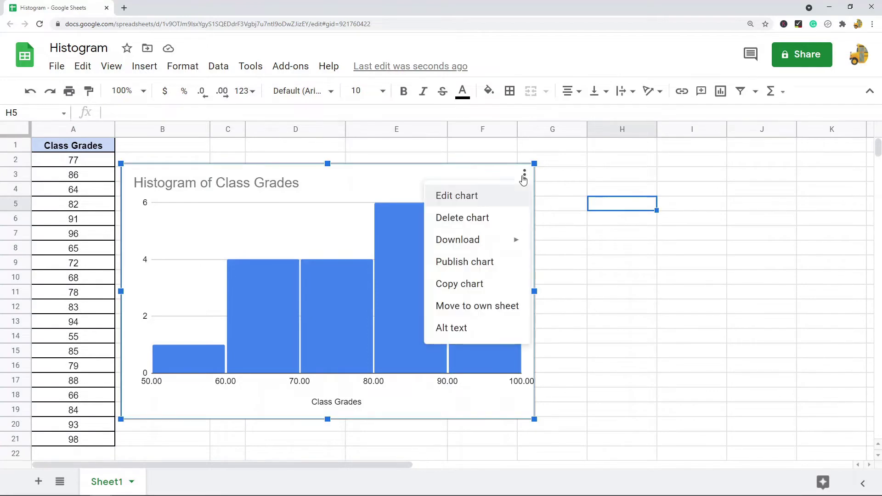
pyautogui.click(494, 199)
pyautogui.click(841, 134)
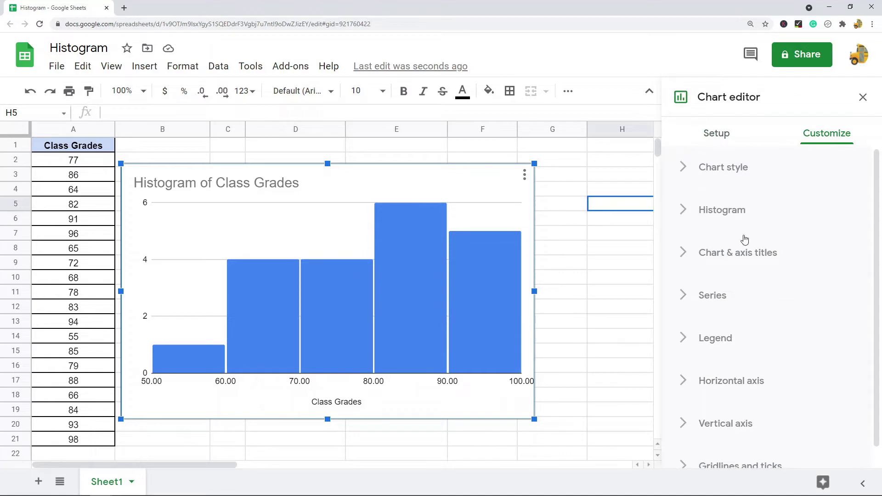
pyautogui.scroll(-1, 762, 298)
pyautogui.scroll(2, 716, 184)
# Step: Under Chart style, set the background color to gray and the border color to black
pyautogui.click(684, 171)
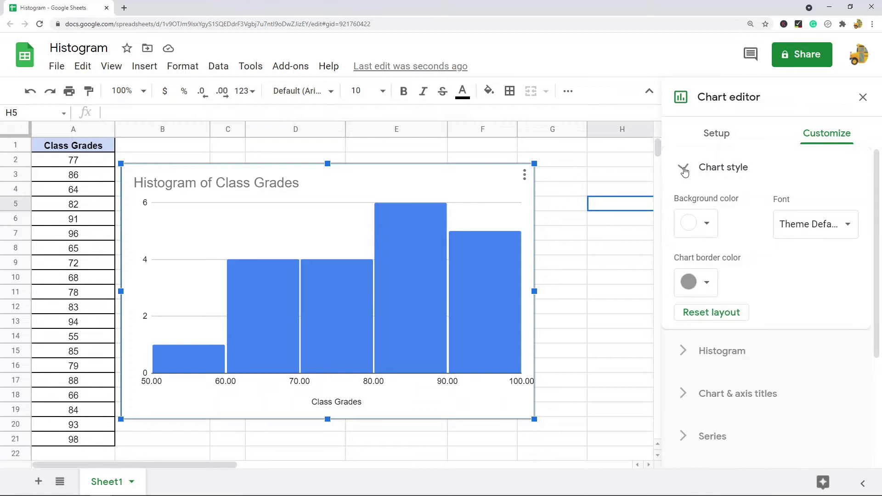
pyautogui.click(700, 223)
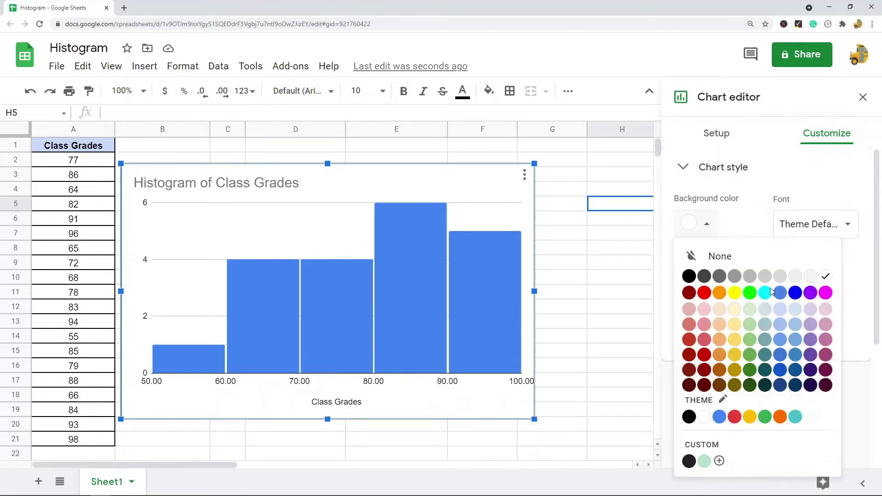
pyautogui.click(737, 277)
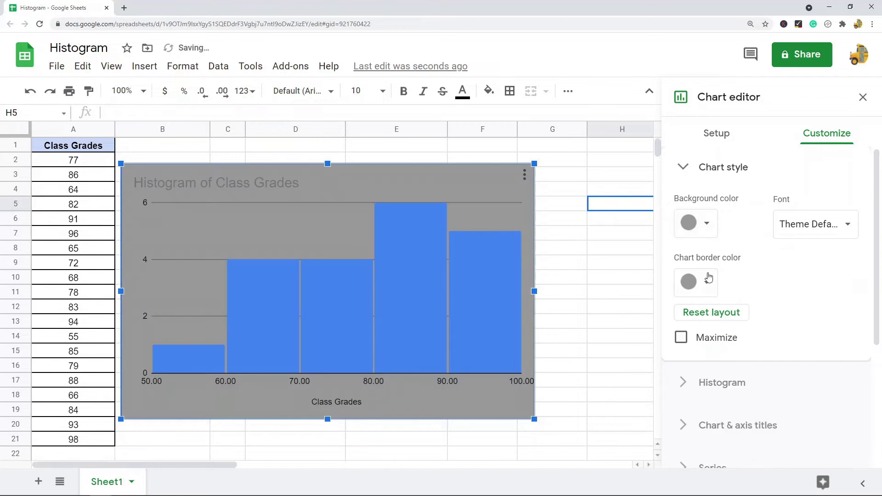
pyautogui.click(707, 283)
pyautogui.click(688, 335)
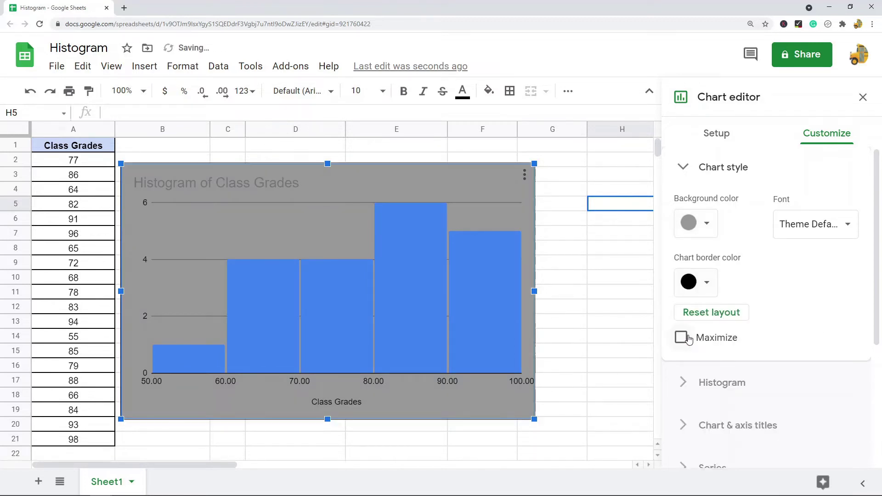
pyautogui.scroll(-4, 734, 242)
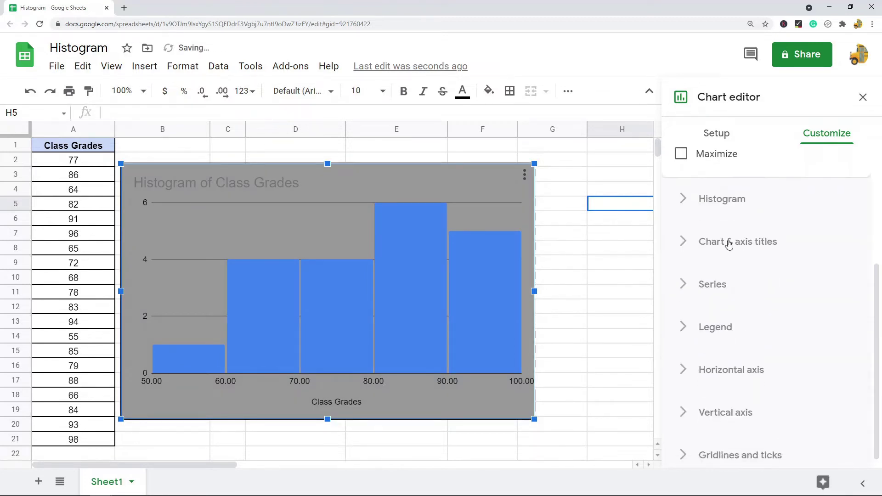
pyautogui.scroll(4, 716, 221)
pyautogui.click(681, 175)
# Step: In Histogram options, set Bucket size to 5 and check Show item dividers
pyautogui.click(681, 212)
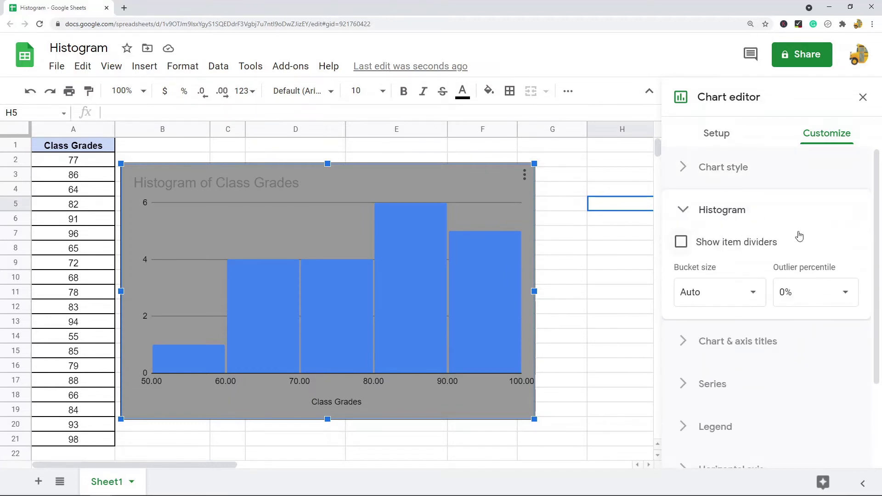
pyautogui.click(729, 293)
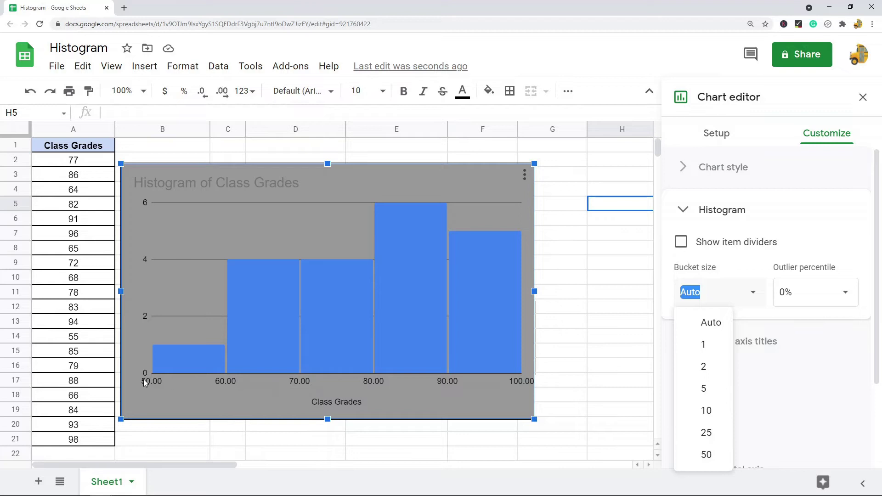
pyautogui.click(714, 388)
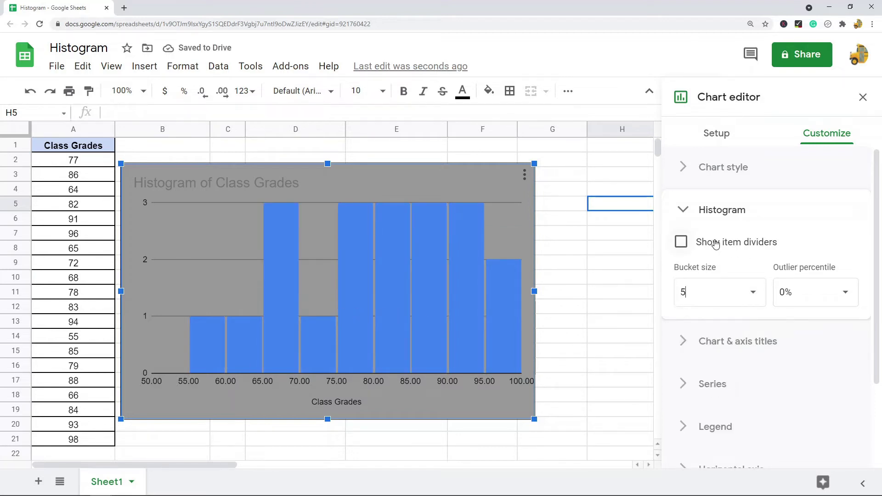
pyautogui.click(715, 244)
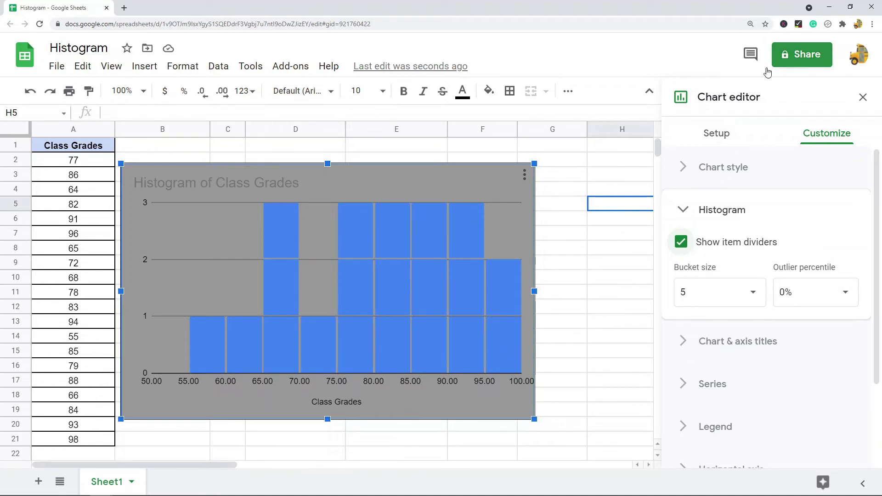
# Step: Collapse the Histogram section and look through the Chart & axis titles settings
pyautogui.click(689, 209)
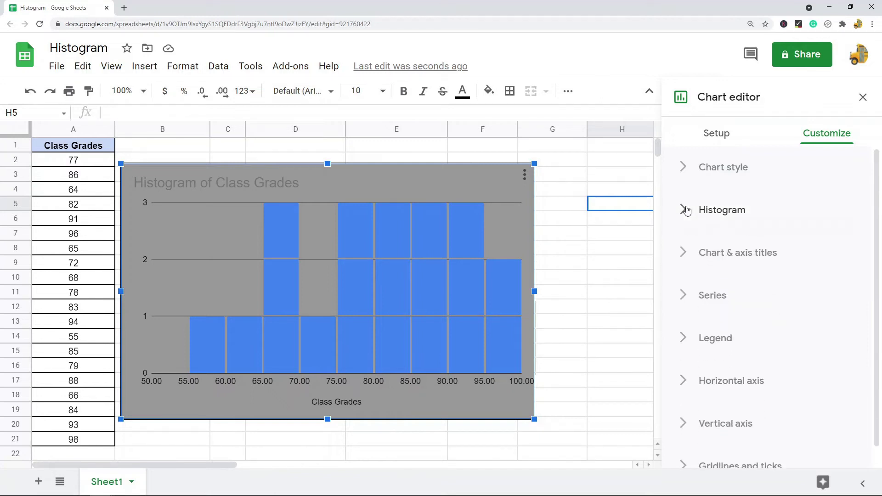
pyautogui.click(690, 252)
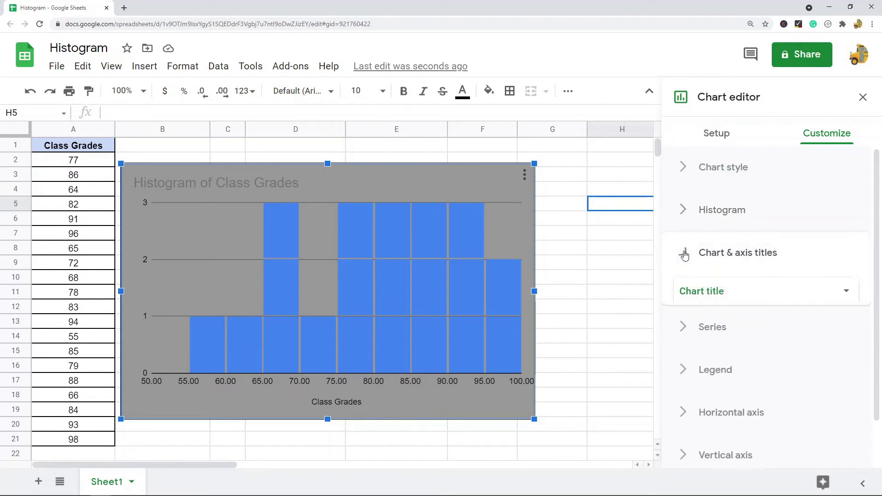
pyautogui.scroll(-2, 735, 285)
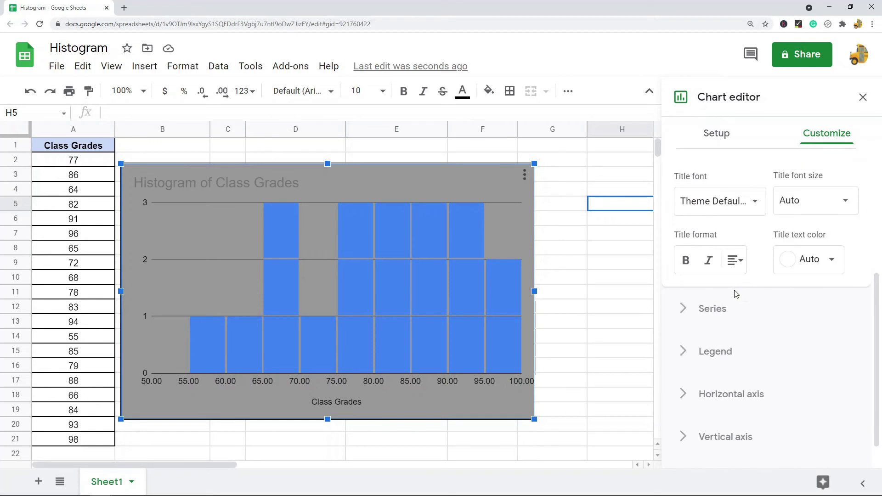
pyautogui.scroll(2, 735, 276)
pyautogui.scroll(1, 772, 238)
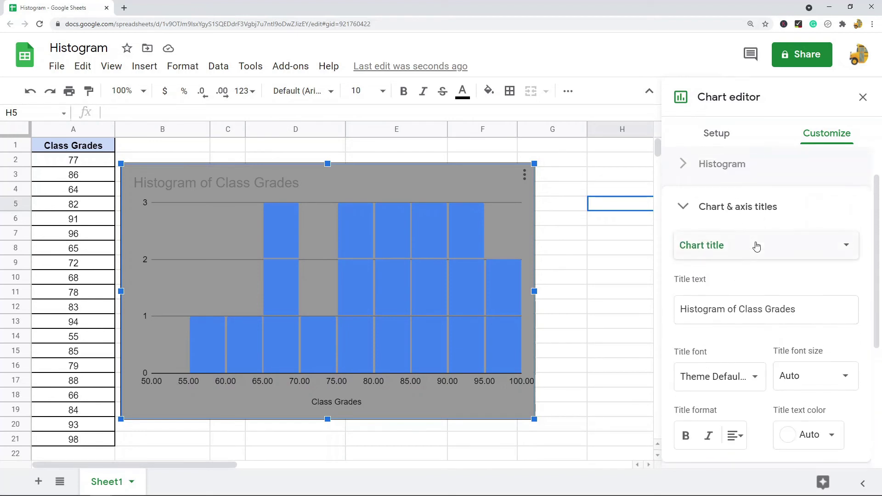
pyautogui.scroll(-1, 702, 276)
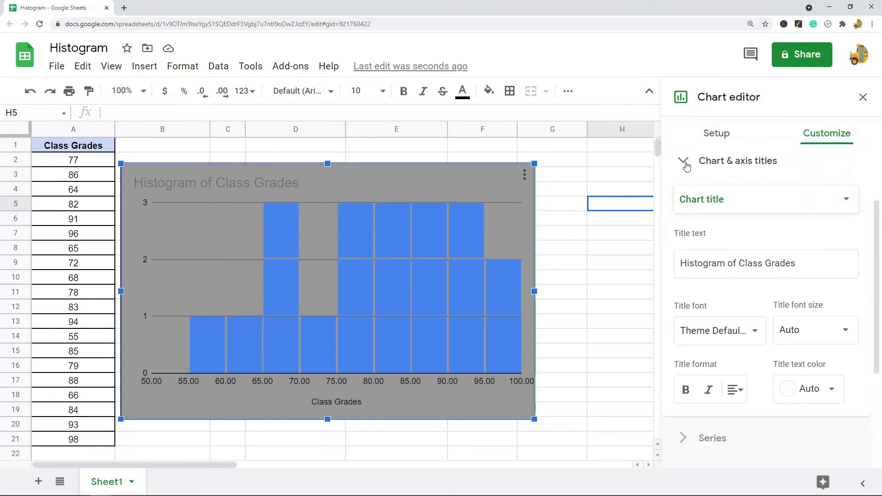
pyautogui.click(685, 163)
# Step: Look through the Class Grades series and Legend settings, leaving them unchanged
pyautogui.click(684, 276)
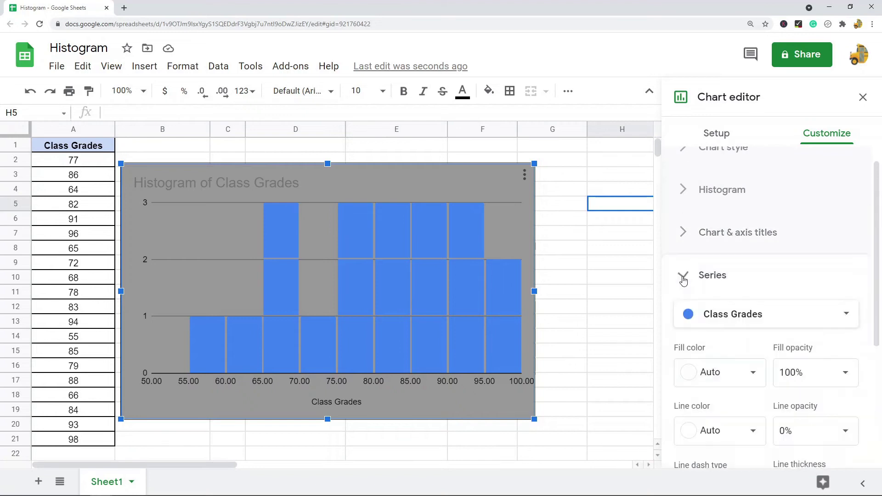
pyautogui.scroll(-3, 747, 313)
pyautogui.scroll(1, 778, 200)
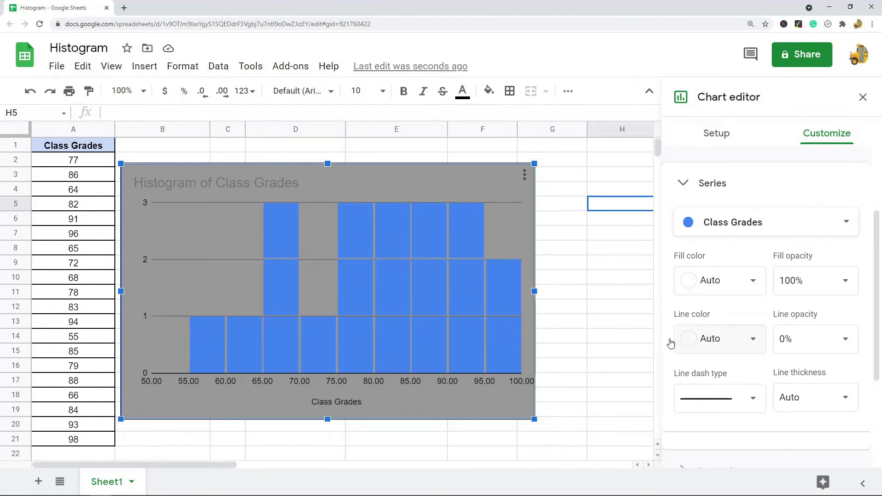
pyautogui.click(687, 191)
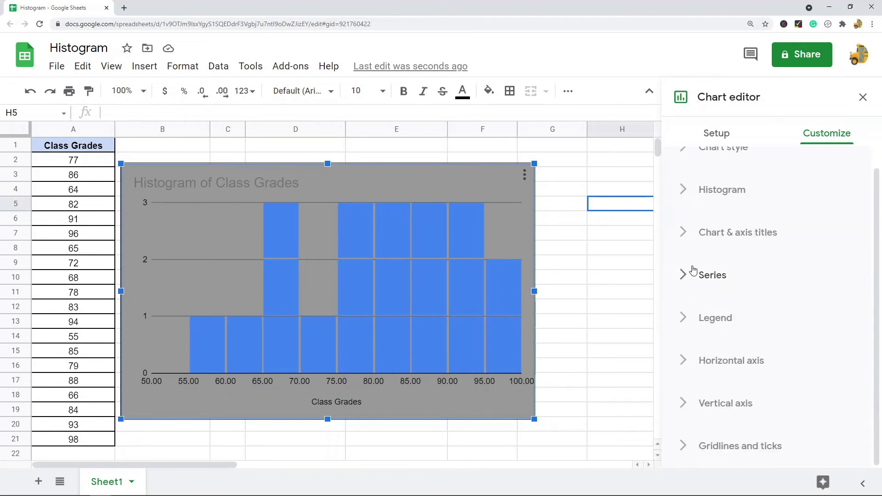
pyautogui.click(678, 318)
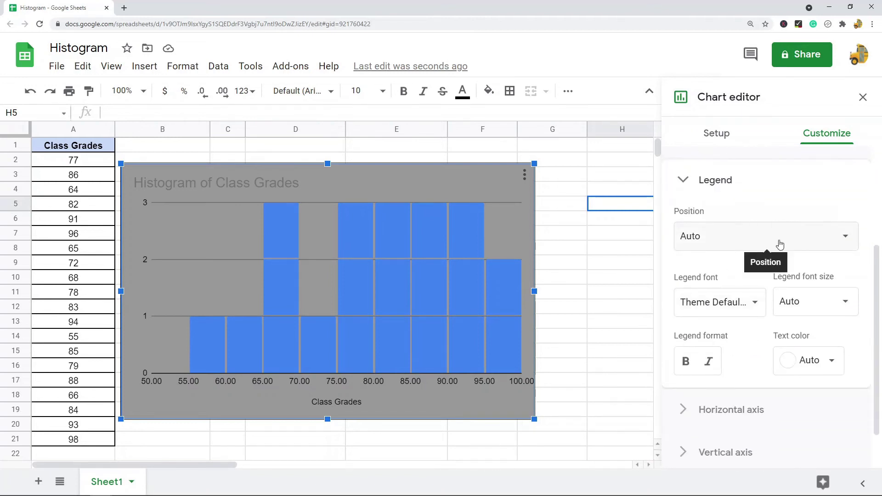
pyautogui.click(679, 187)
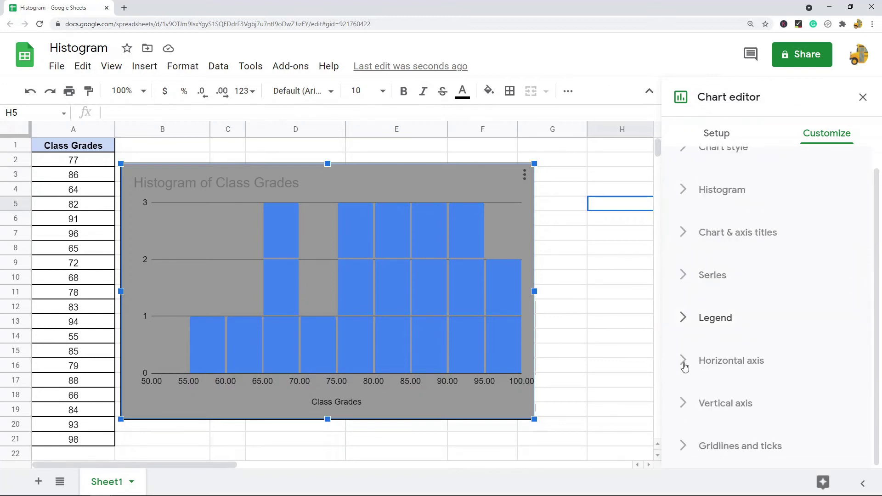
# Step: Set the horizontal axis Min to 60 and Max to 80
pyautogui.click(682, 357)
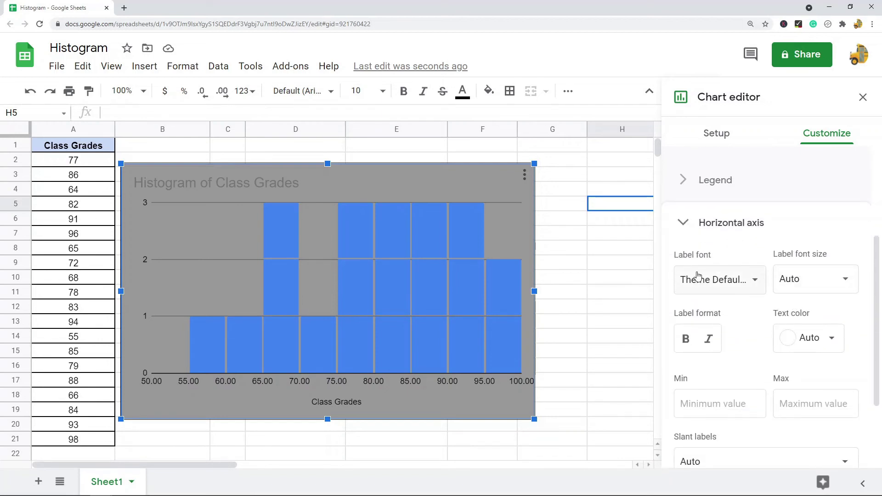
pyautogui.scroll(-2, 782, 278)
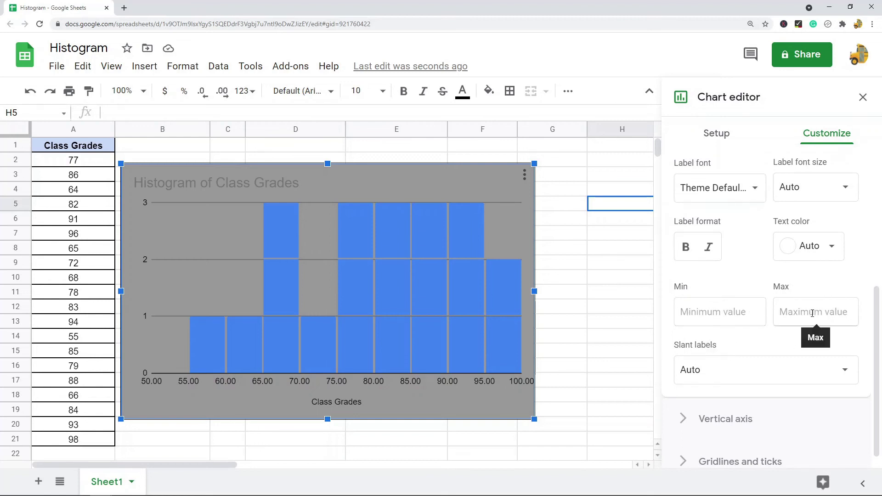
pyautogui.click(728, 312)
pyautogui.write('60')
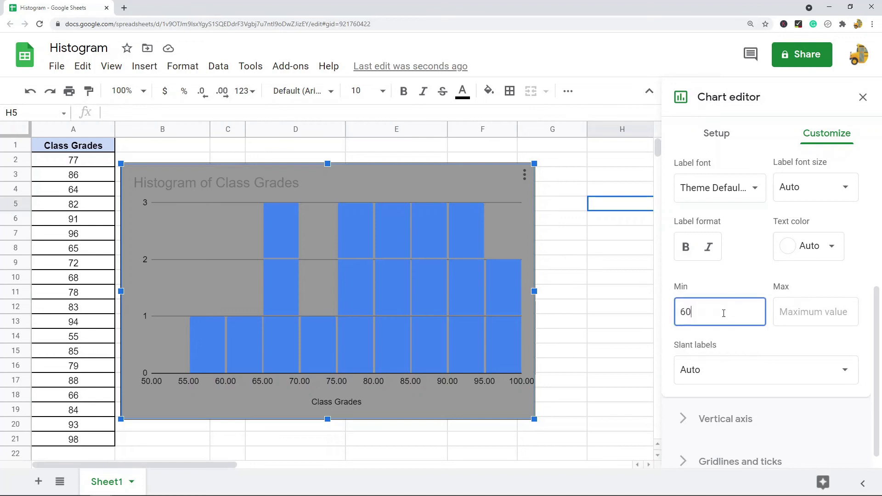
pyautogui.click(802, 315)
pyautogui.write('80')
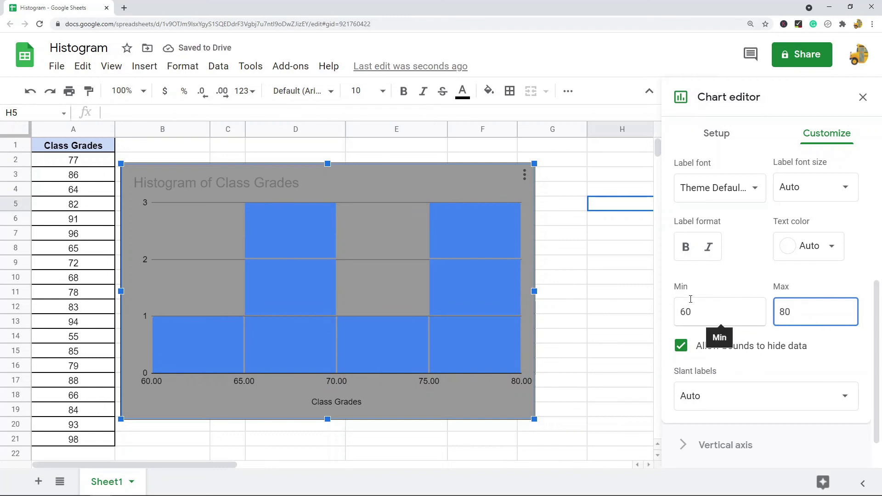
pyautogui.scroll(-1, 779, 360)
pyautogui.scroll(1, 776, 295)
pyautogui.scroll(2, 776, 295)
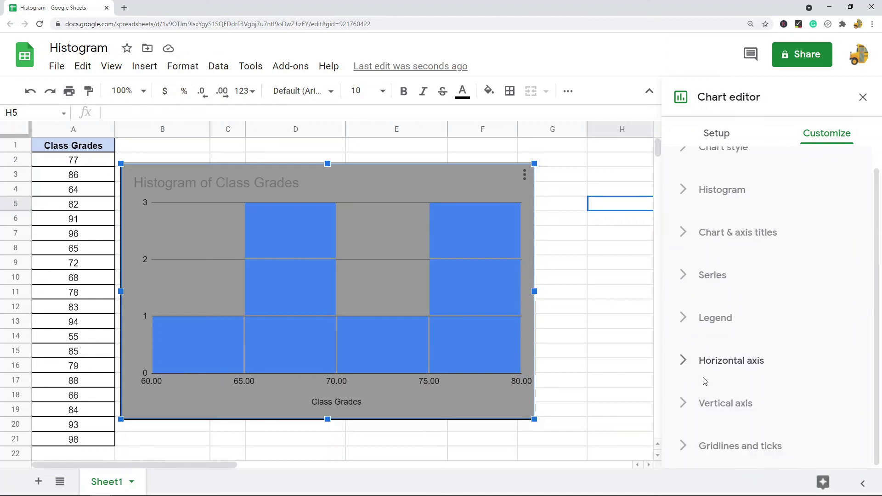
# Step: Under Gridlines and ticks, check Minor gridlines, Major ticks and Minor ticks
pyautogui.click(684, 448)
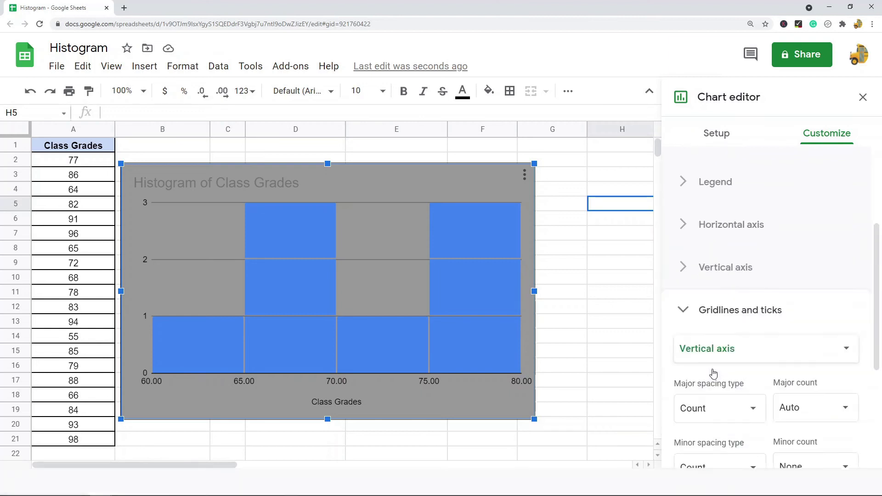
pyautogui.scroll(-2, 734, 331)
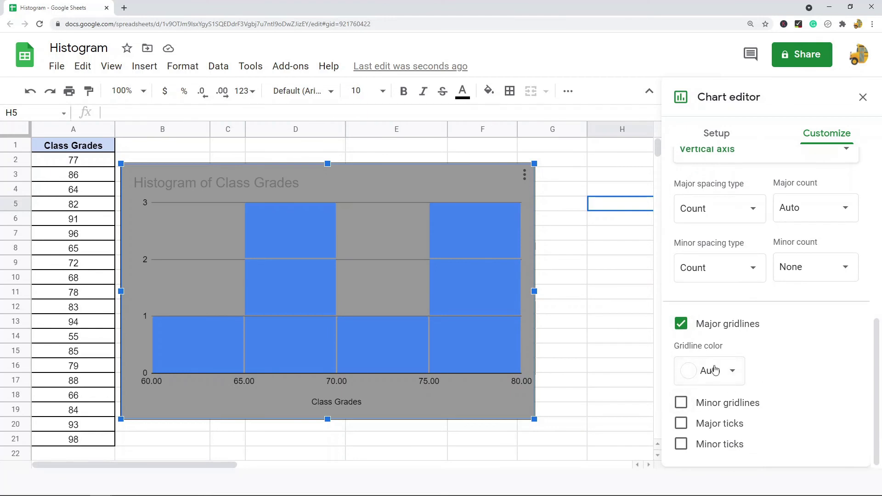
pyautogui.click(681, 403)
pyautogui.scroll(-3, 694, 441)
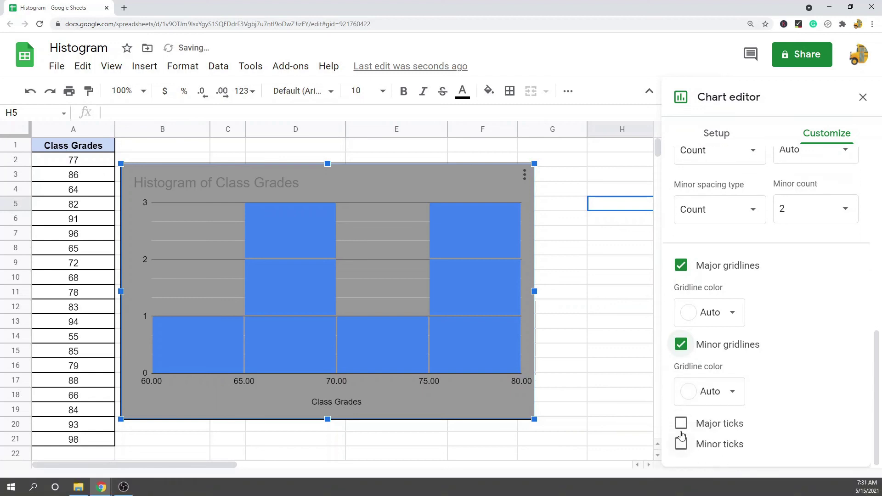
pyautogui.click(681, 423)
pyautogui.scroll(-2, 682, 442)
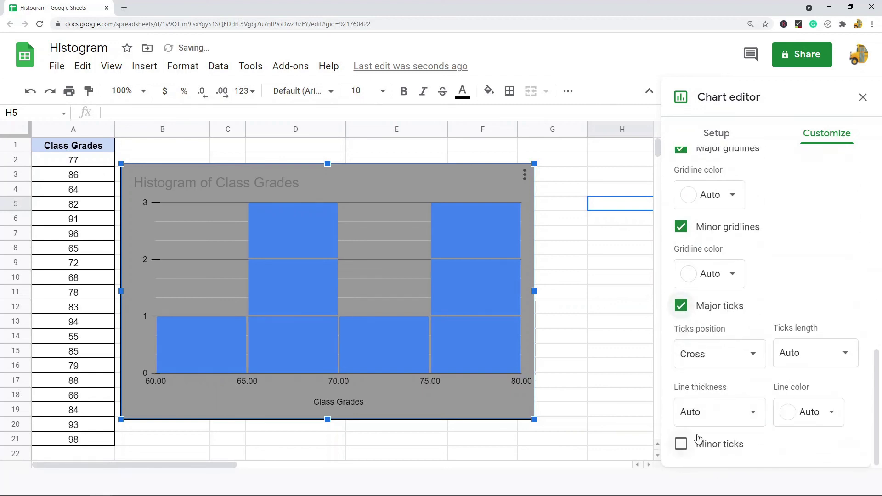
pyautogui.click(682, 443)
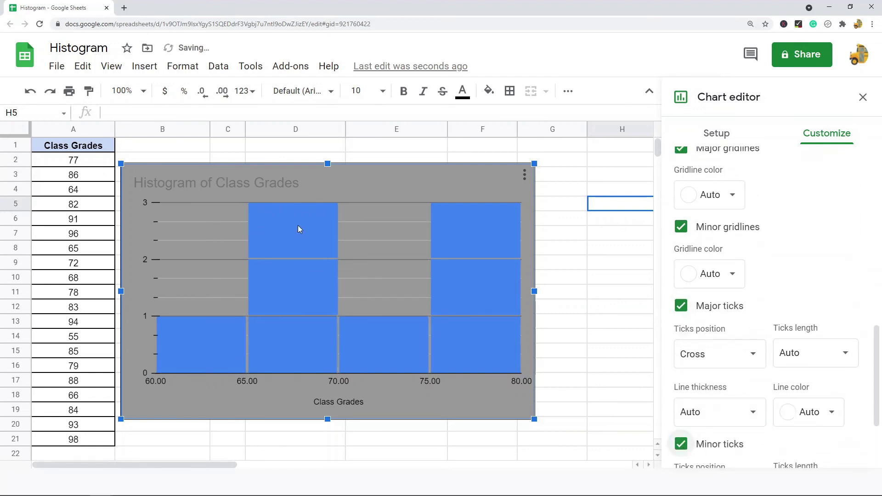